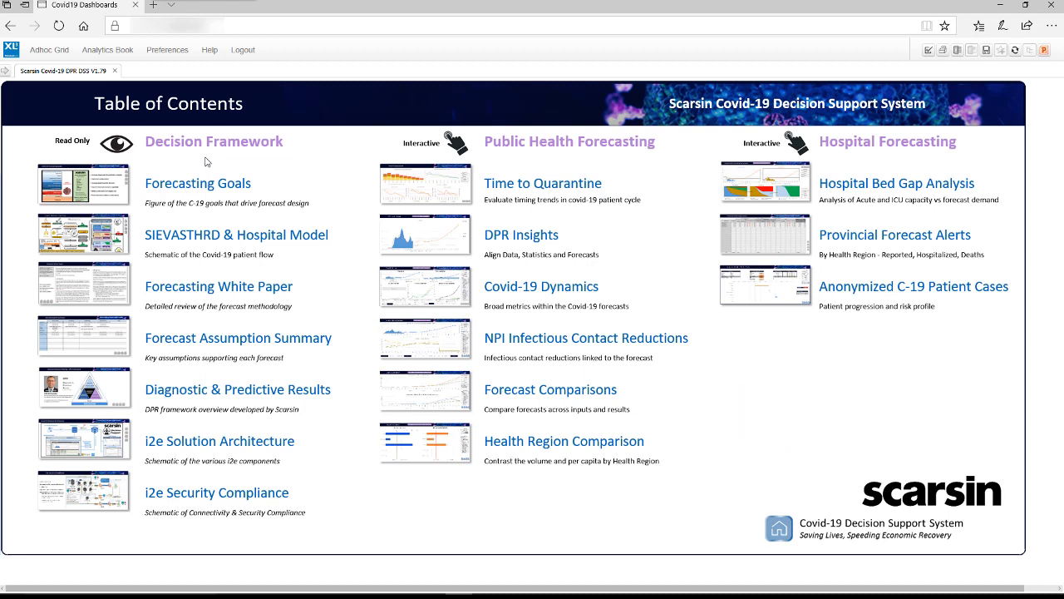
Step: View the Forecasting Goals page and return to the table of contents
left_click(187, 190)
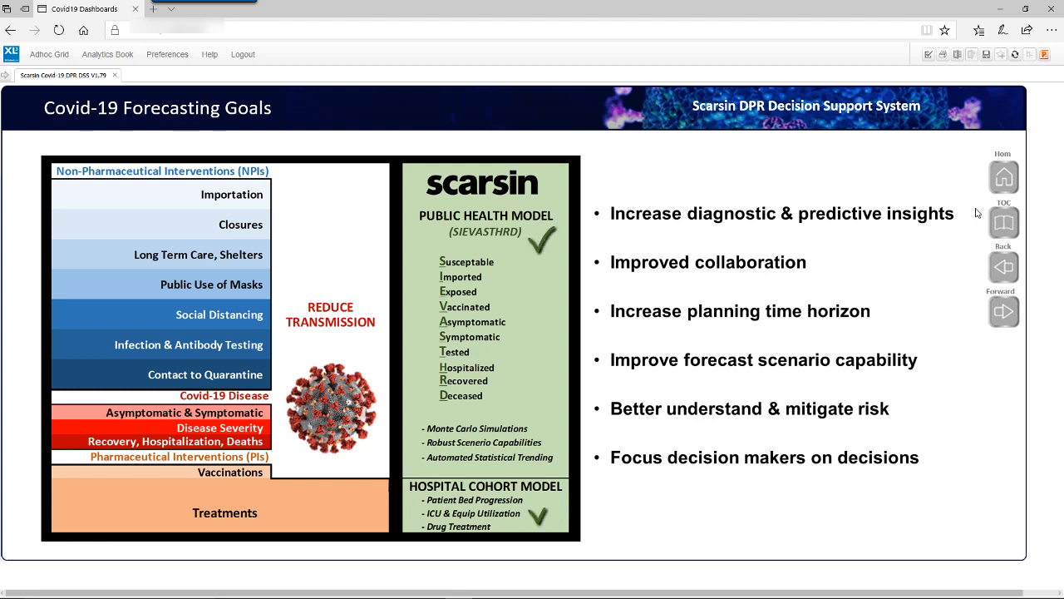
left_click(1013, 231)
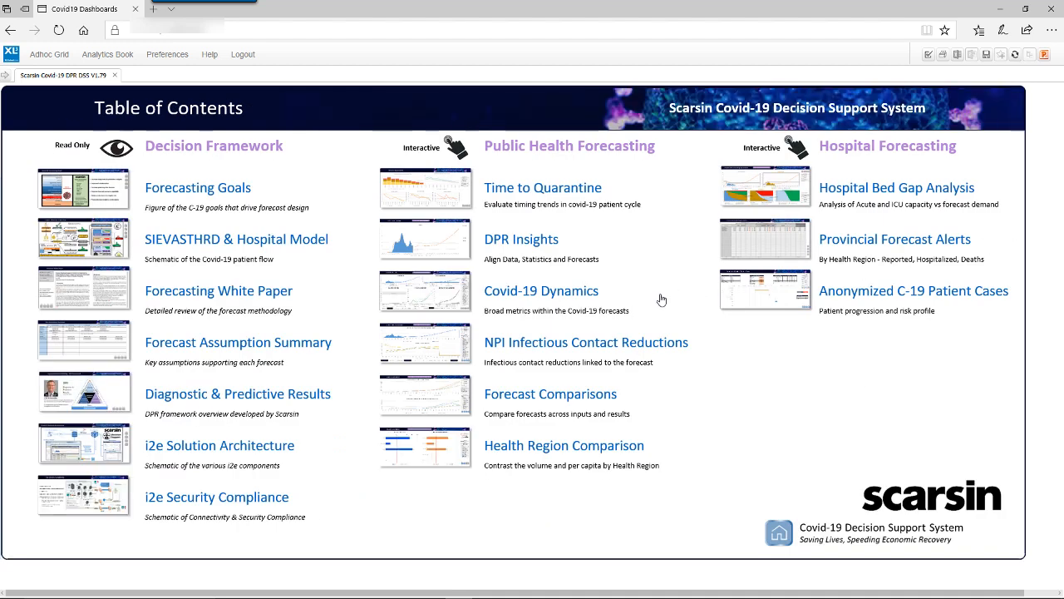
Step: Open the Covid-19 Dynamics dashboard and compare its charts across several health regions
left_click(542, 291)
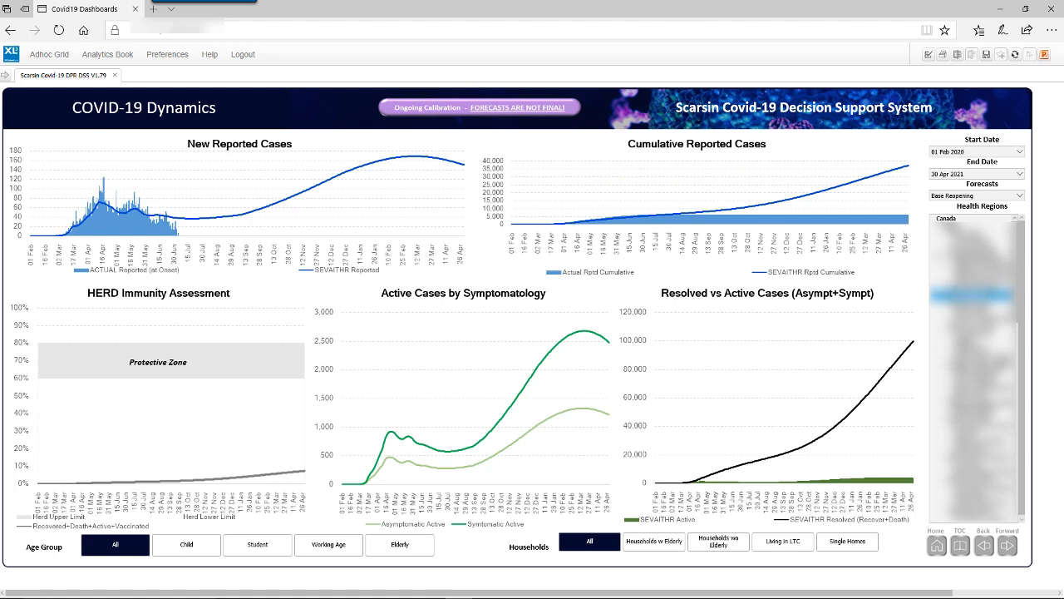
left_click(971, 257)
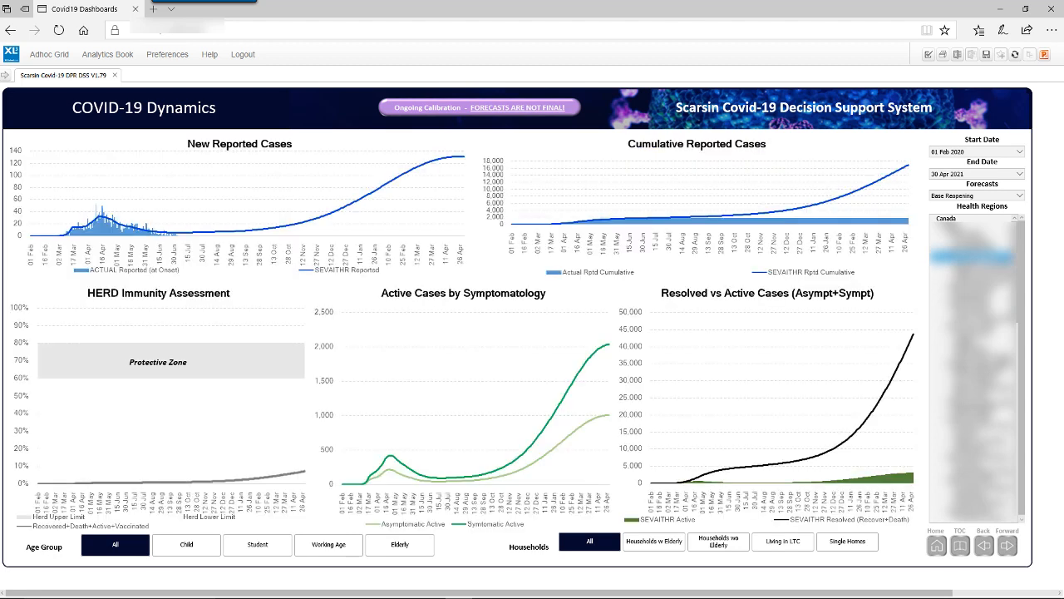
left_click(971, 235)
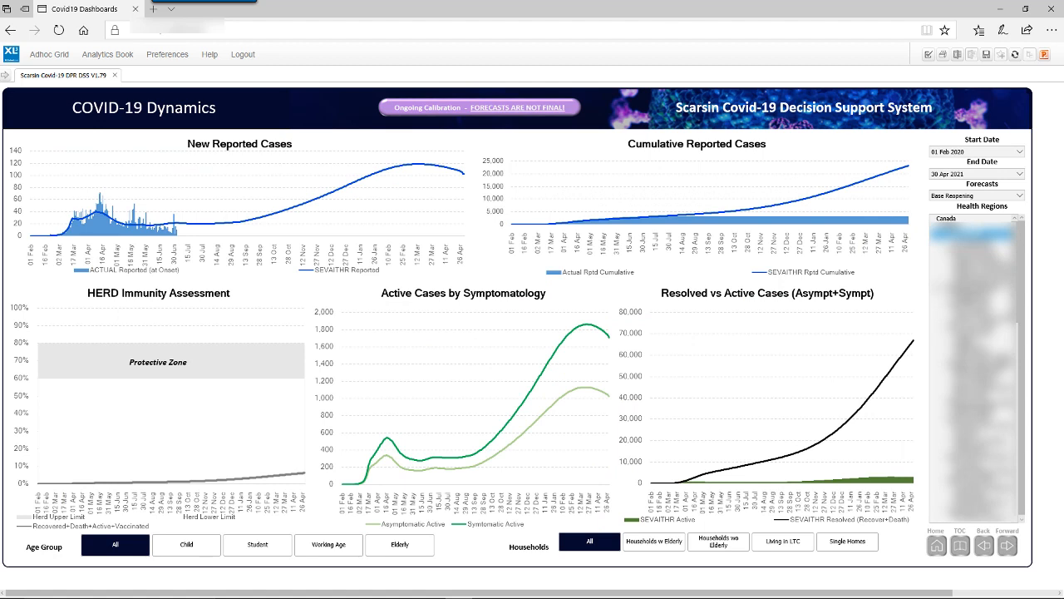
left_click(972, 295)
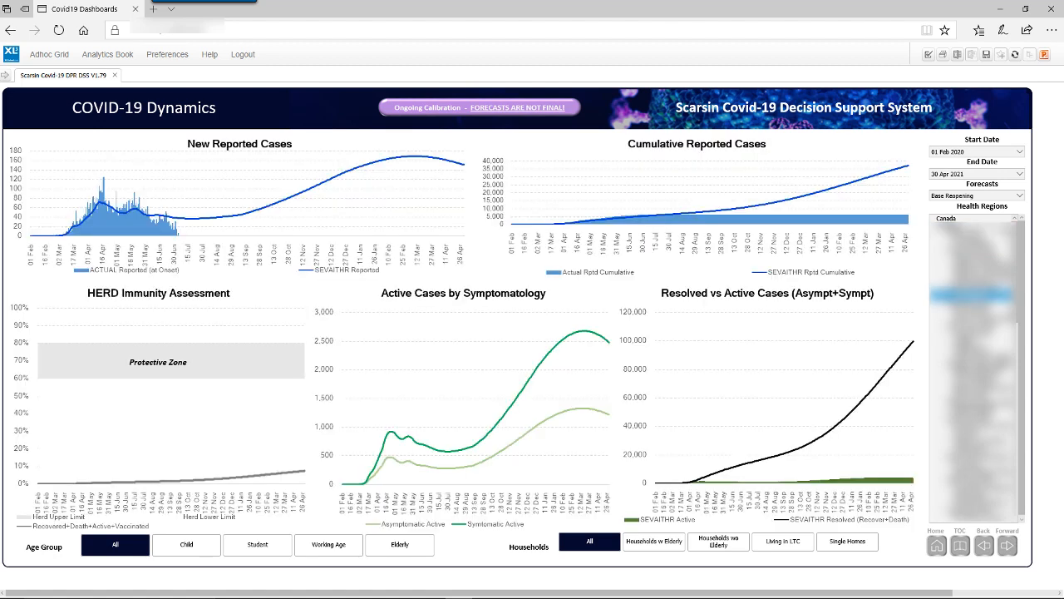
Step: Compare the Immediate Resurge, Continued Suppression and Major Second Wave in Q4 forecasts, viewing the last one for the Working Age group
left_click(1020, 195)
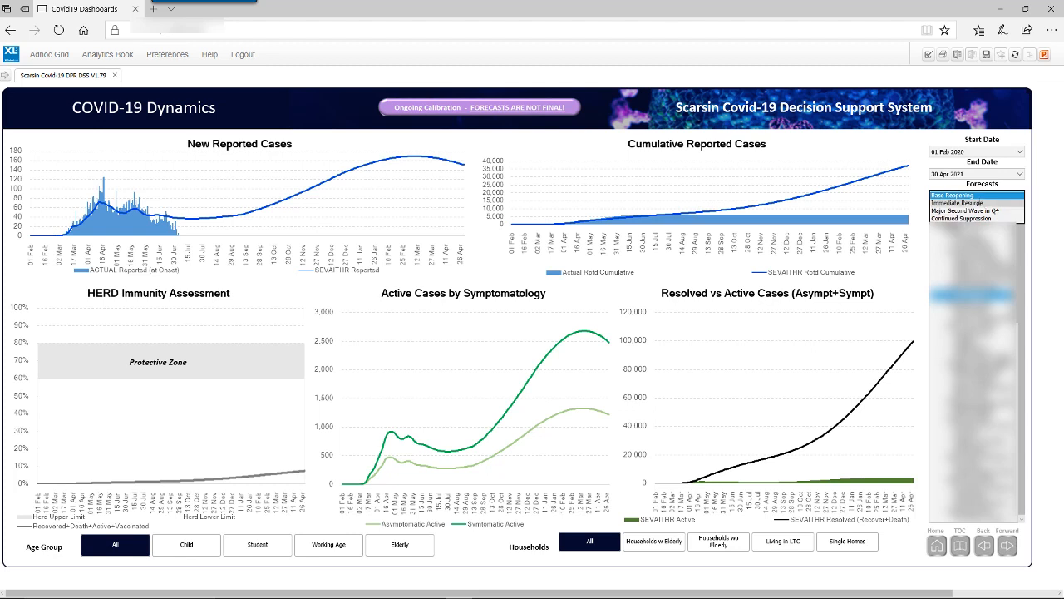
left_click(979, 203)
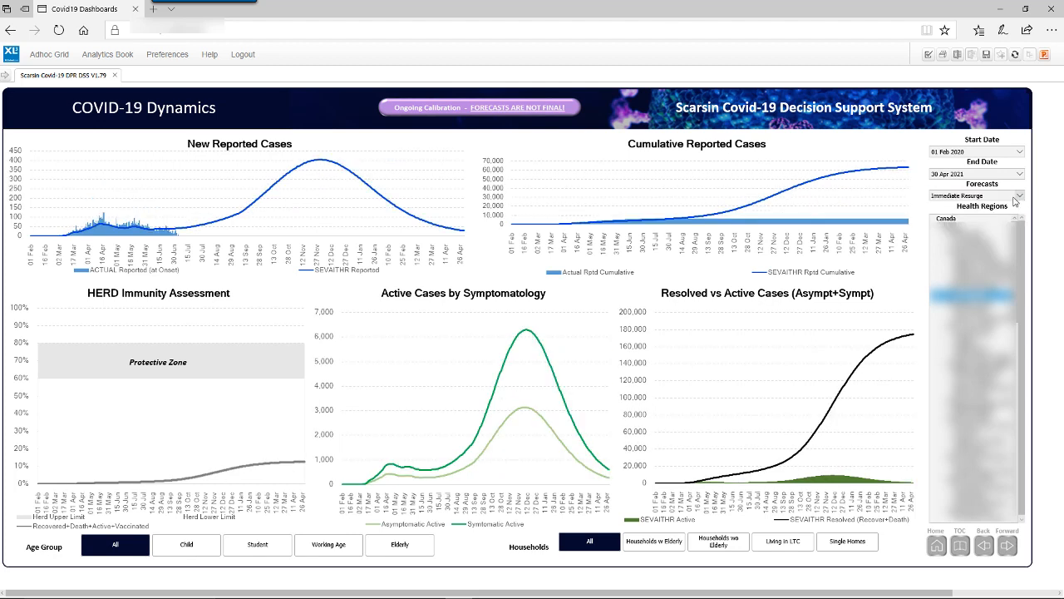
left_click(1020, 196)
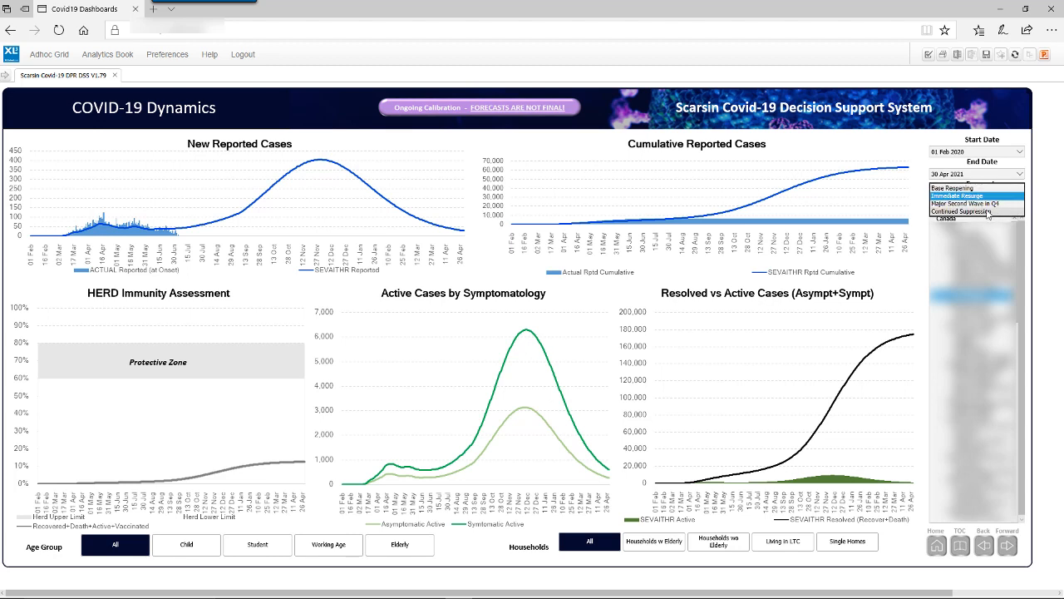
left_click(989, 211)
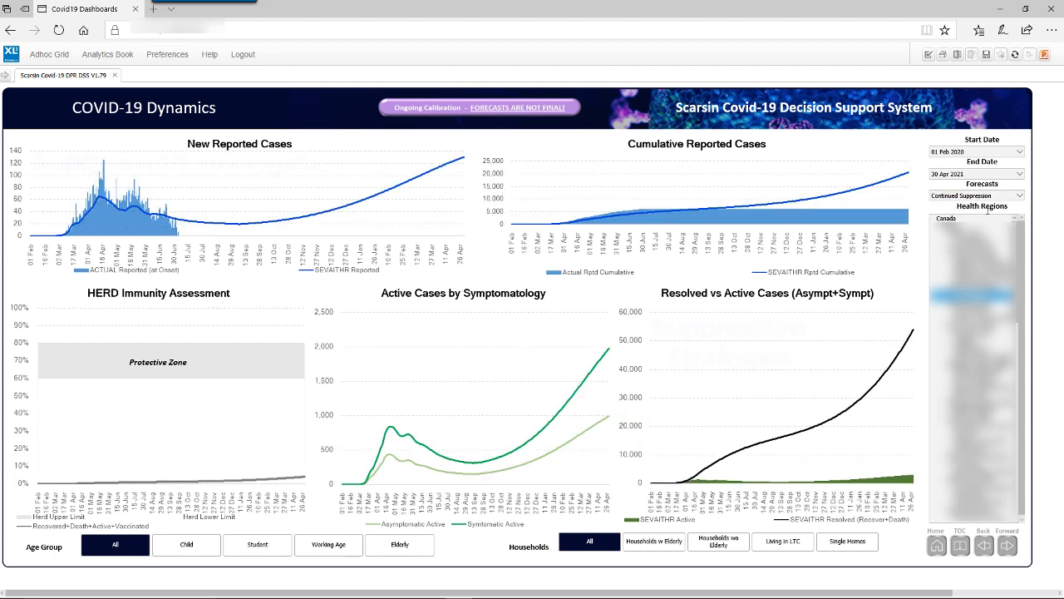
left_click(1019, 196)
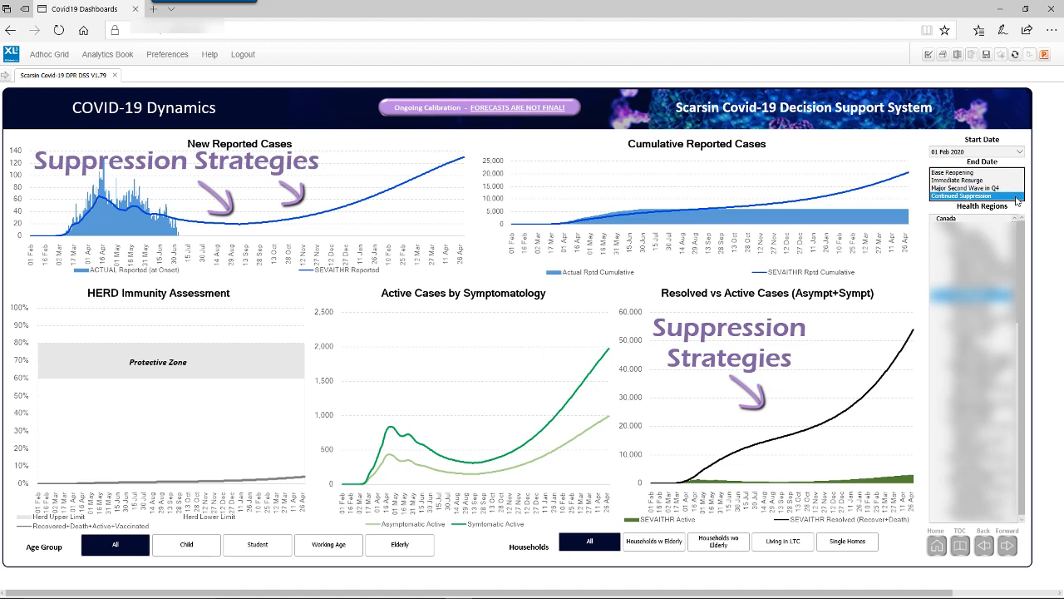
left_click(998, 188)
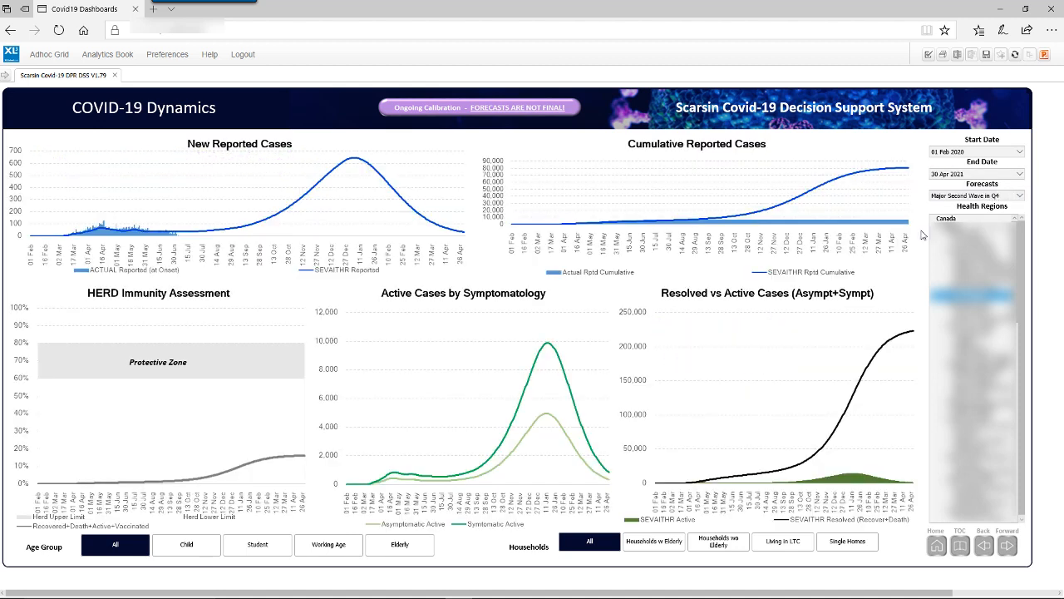
left_click(338, 545)
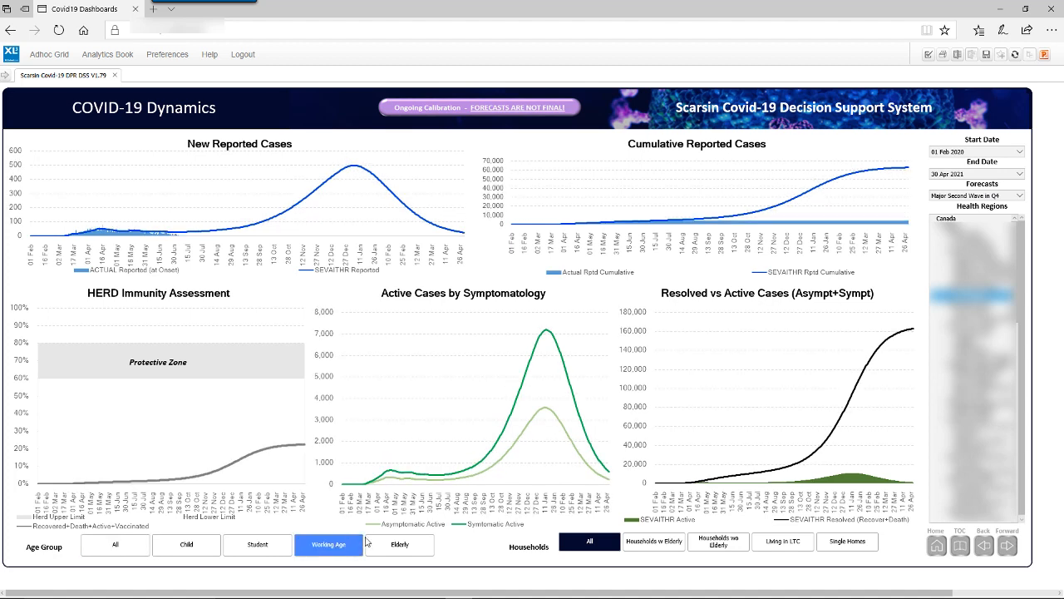
Step: Open the NPI Infectious Contact Reductions dashboard and alternate between the Base Reopening and Immediate Resurge forecasts, ending on Immediate Resurge
left_click(1008, 546)
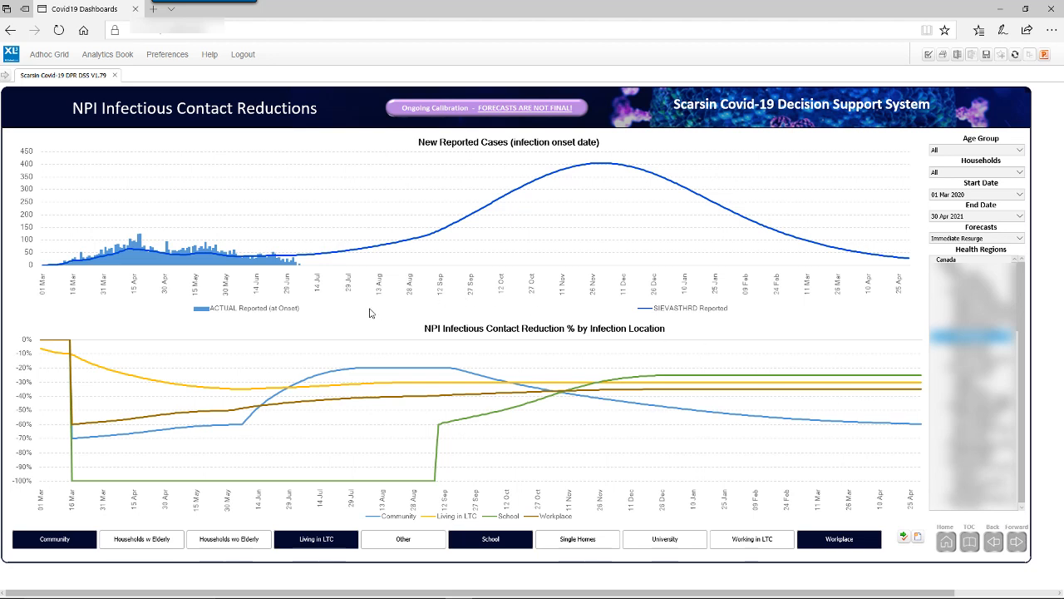
left_click(1017, 238)
left_click(966, 230)
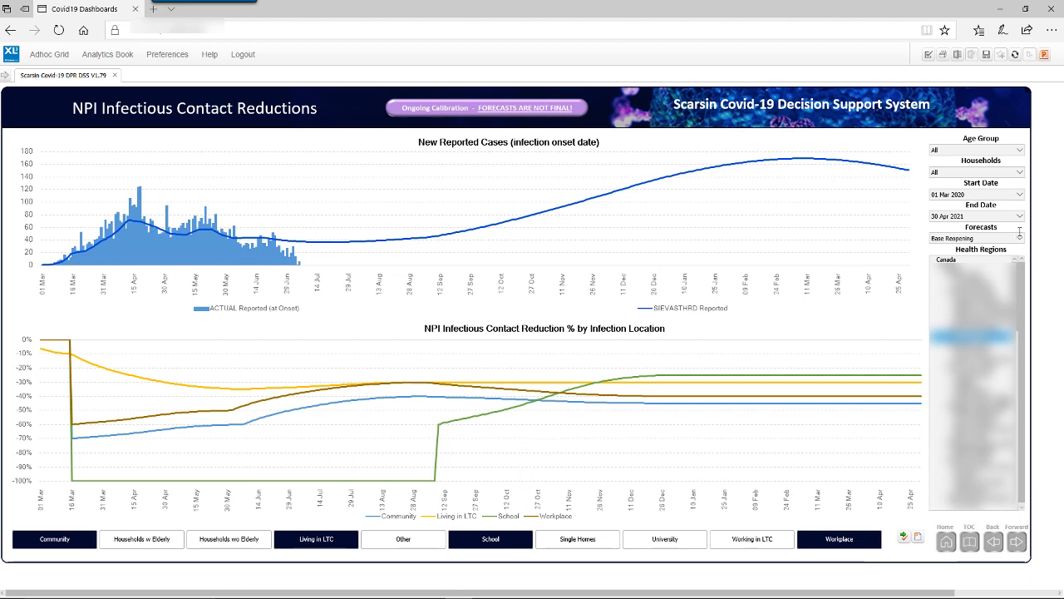
left_click(989, 239)
left_click(983, 246)
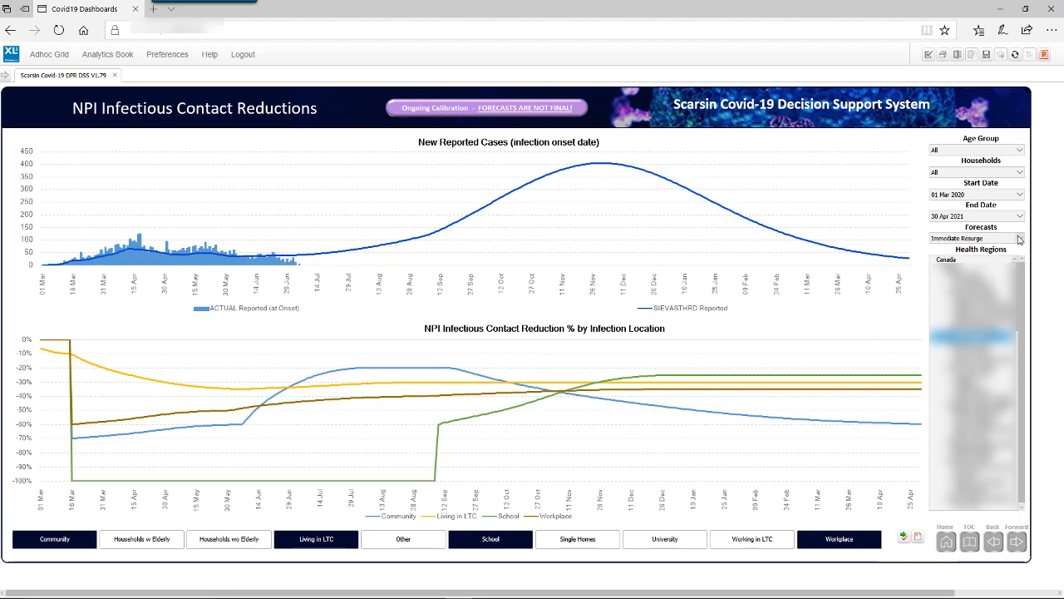
left_click(1019, 239)
left_click(957, 230)
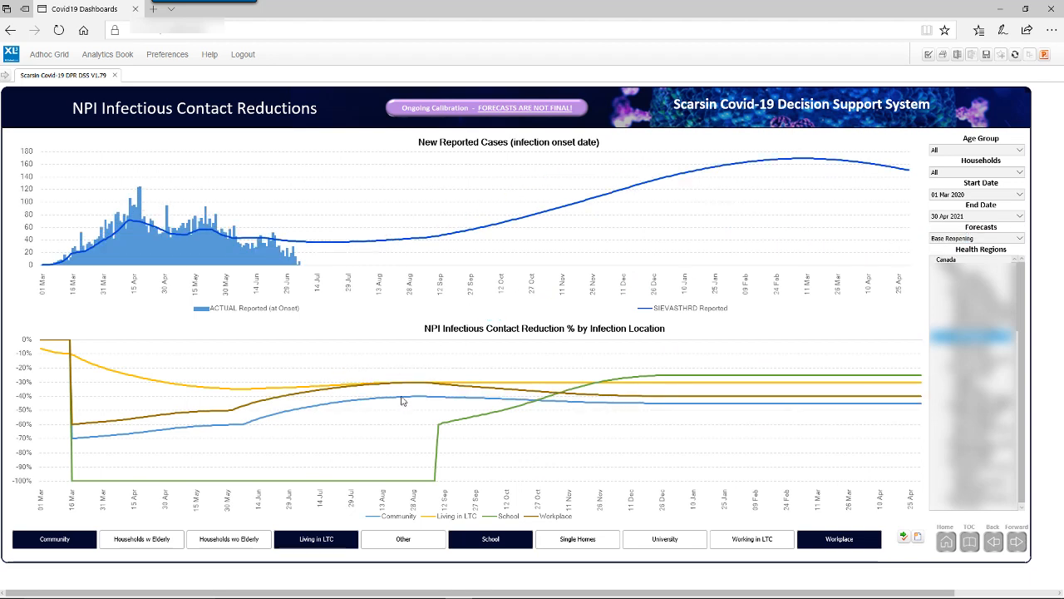
left_click(1019, 238)
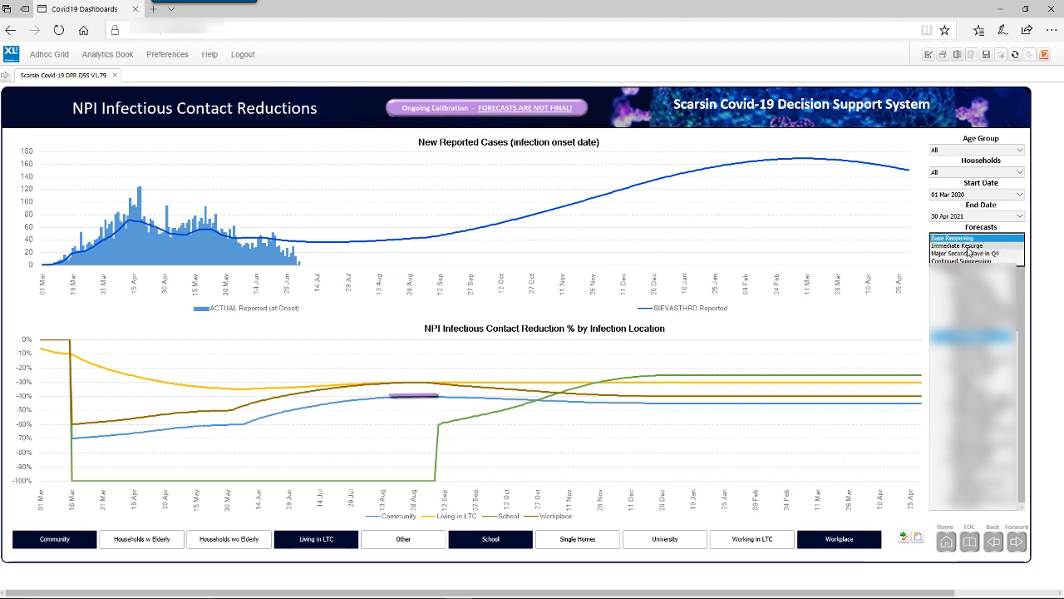
left_click(965, 246)
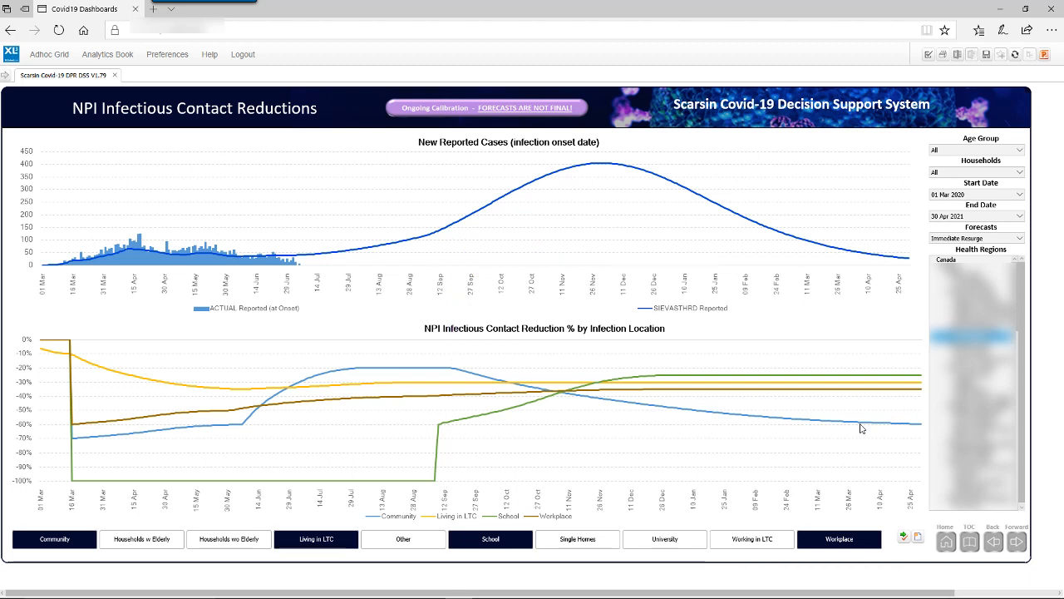
Step: Open the Forecast Comparison dashboard and show its scenarios for the Dead patient state
left_click(1018, 542)
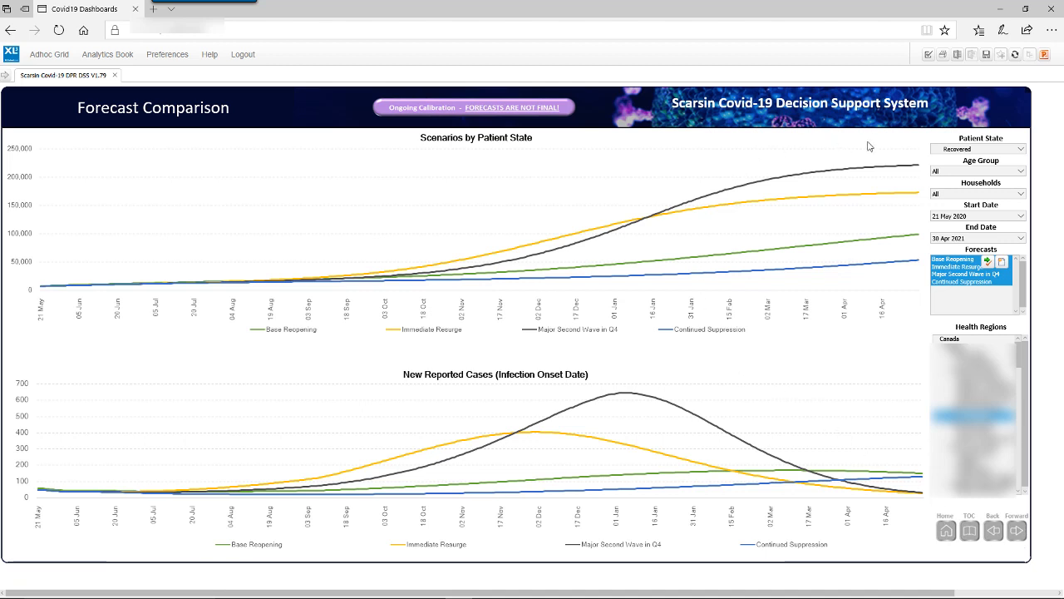
left_click(1021, 149)
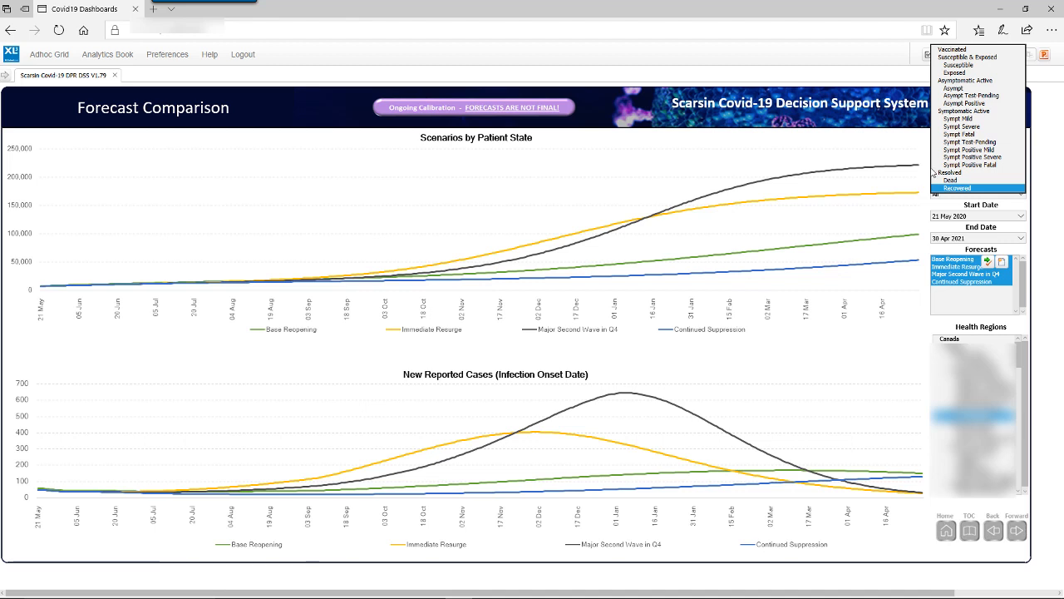
left_click(951, 181)
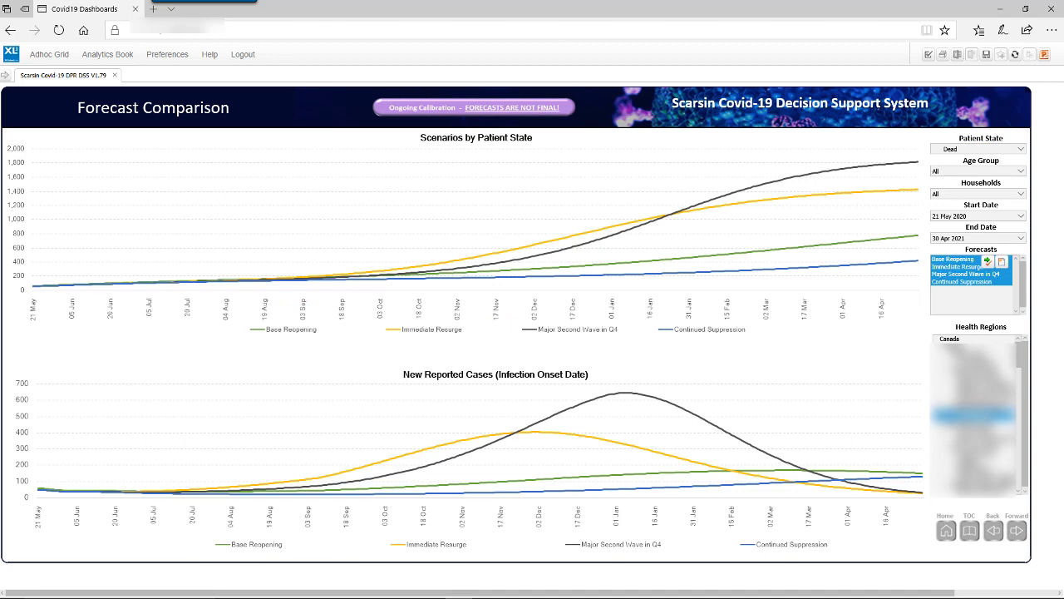
Step: Return to the table of contents and open the i2e Solution Architecture page
left_click(970, 531)
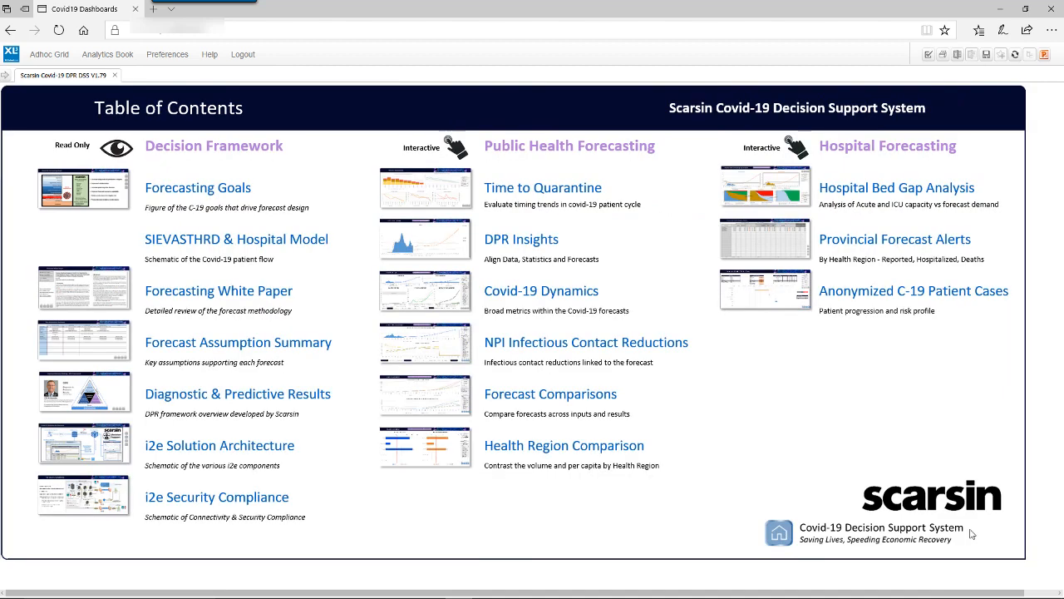
left_click(232, 448)
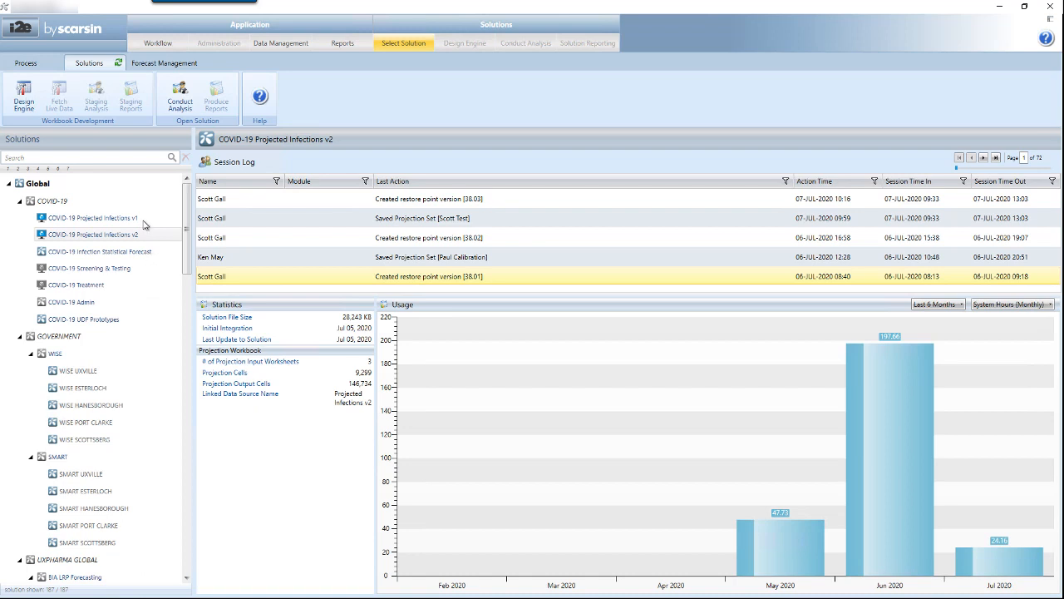
Step: Switch to the i2e application and view the COVID-19 Infection Statistical Forecast, WISE and SMART solution entries
left_click(89, 256)
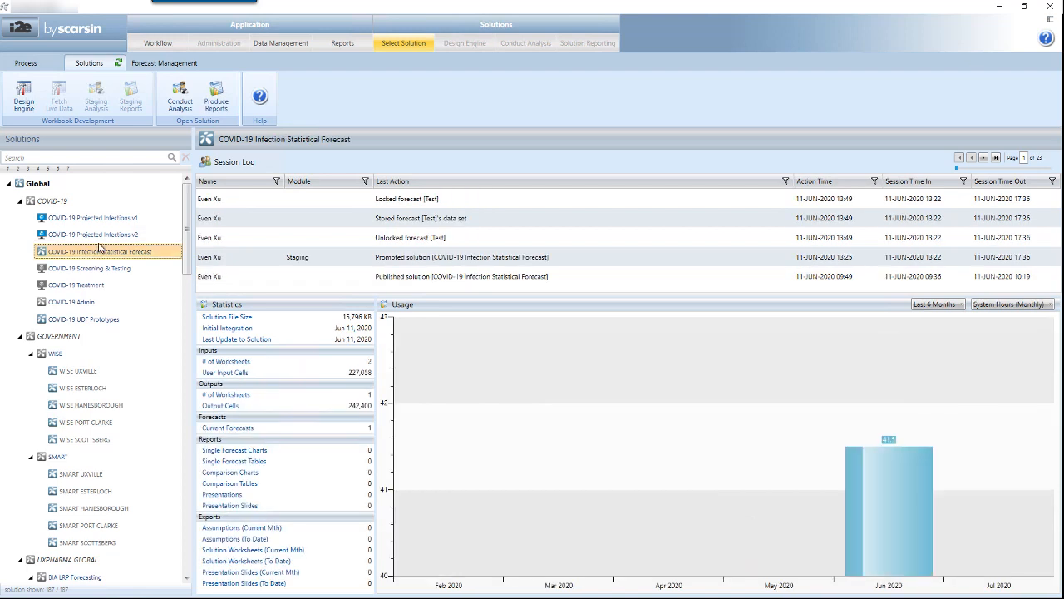
left_click(60, 355)
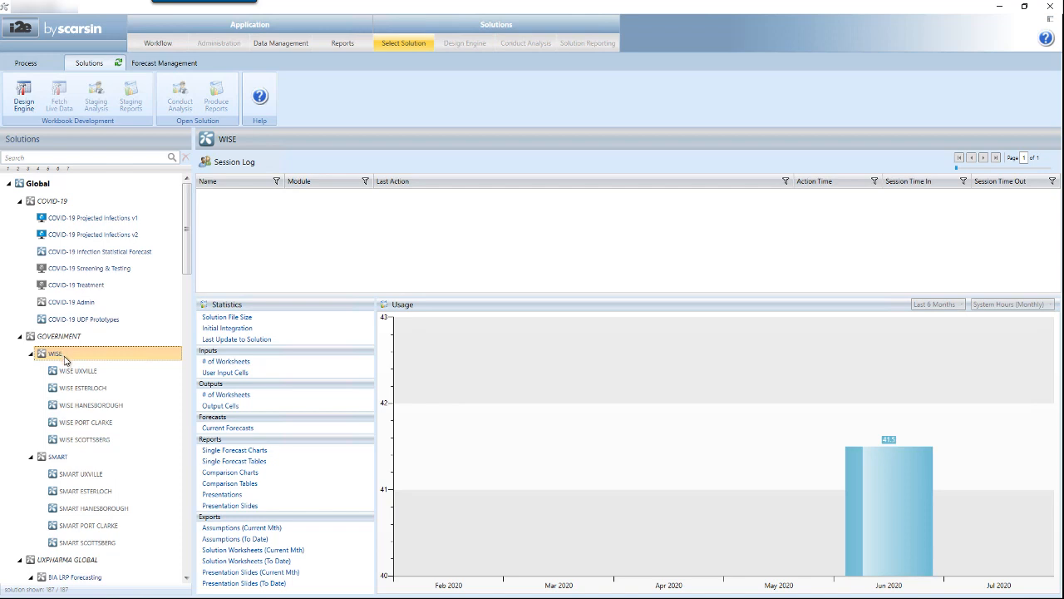
left_click(76, 462)
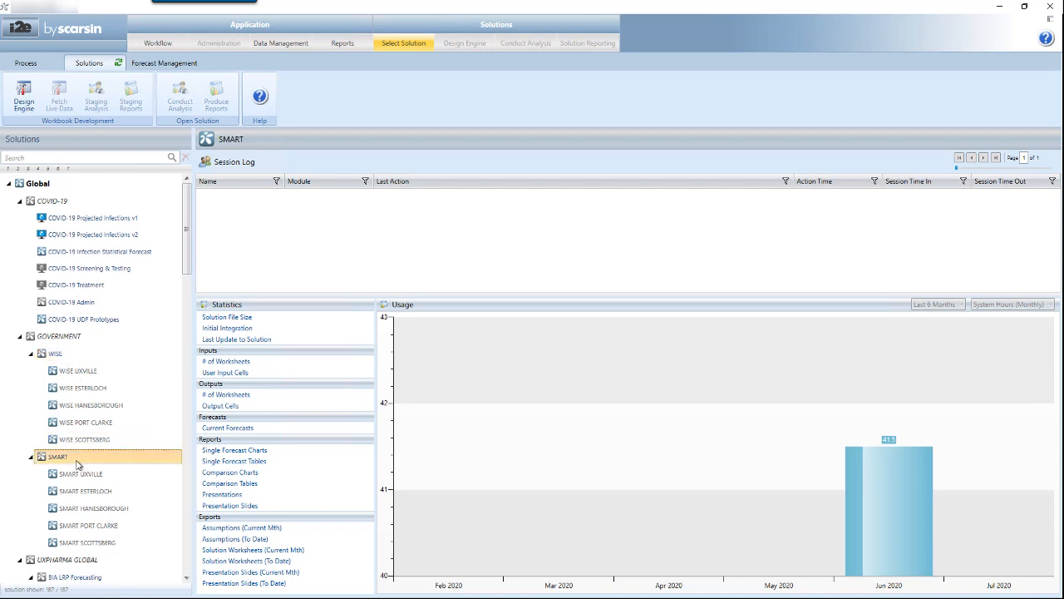
Step: Open the COVID-19 Projected Infections v2 solution for conducting analysis
left_click(117, 238)
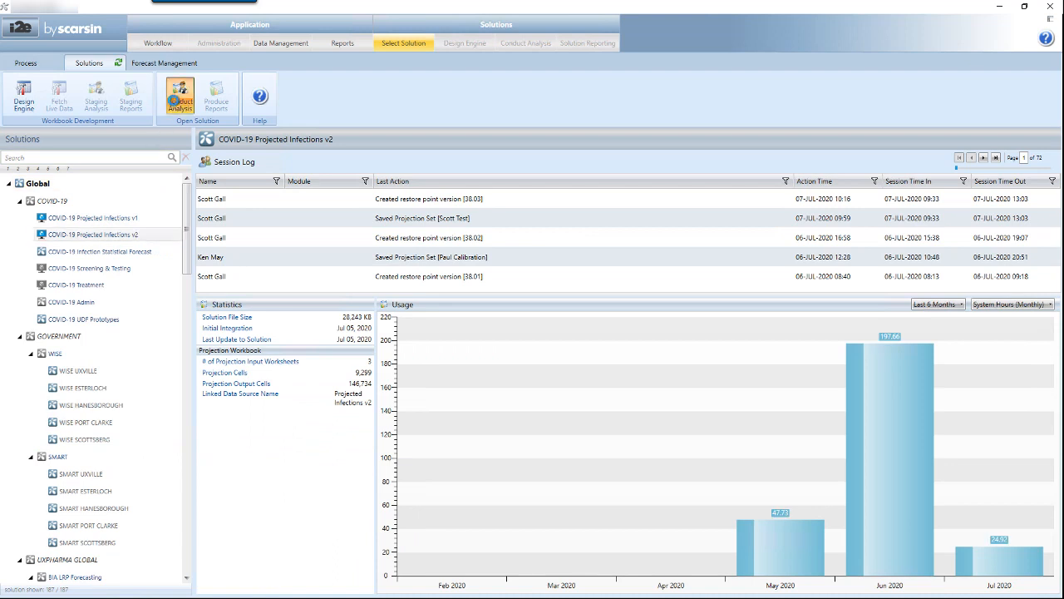
left_click(174, 101)
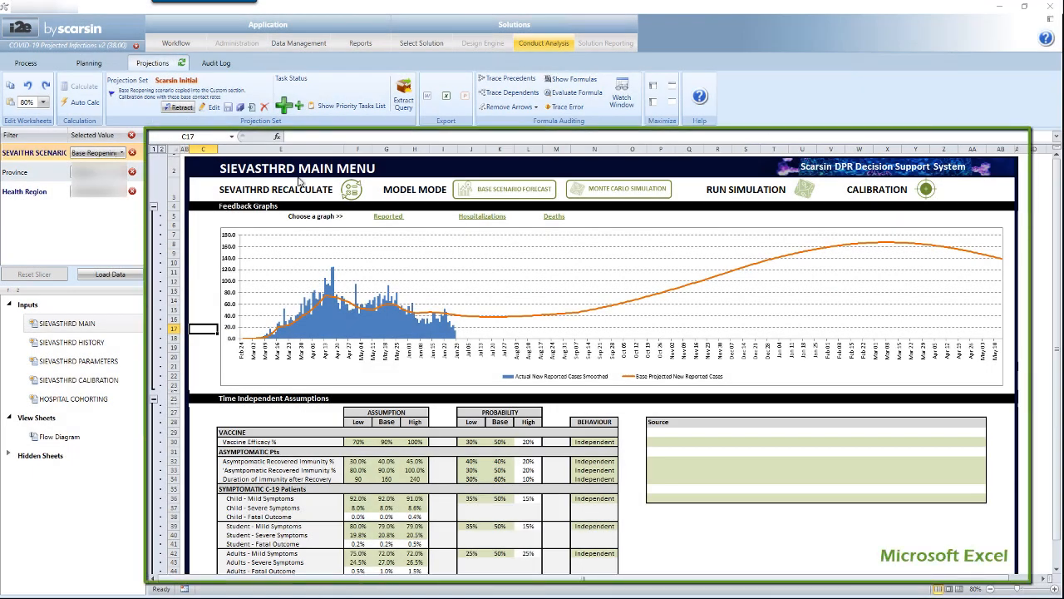
Step: Recalculate the SIEVASTHRD model for the Base Reopening scenario and start its calibration
left_click(524, 470)
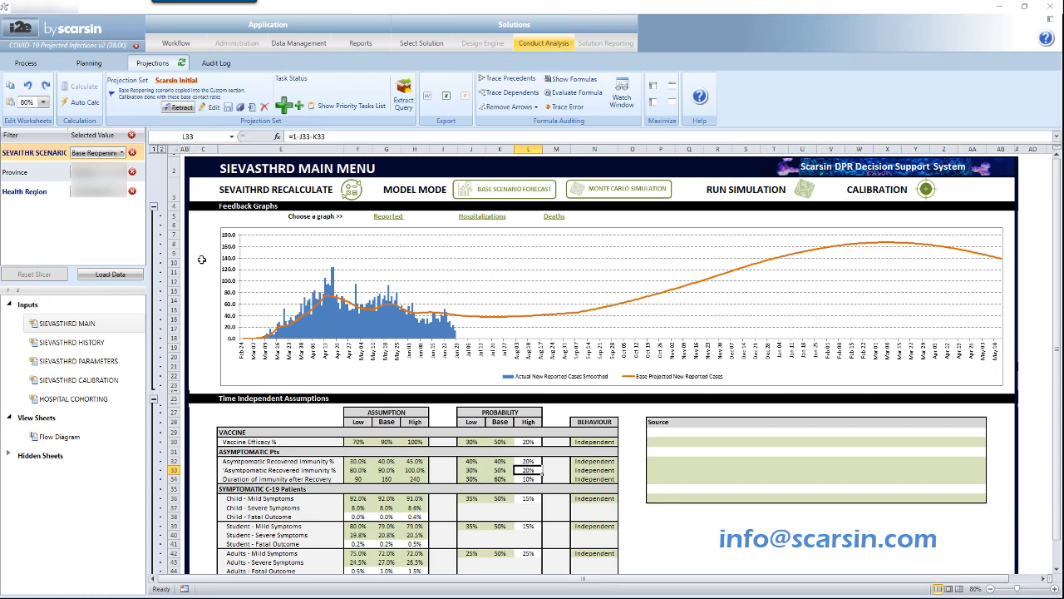
left_click(352, 191)
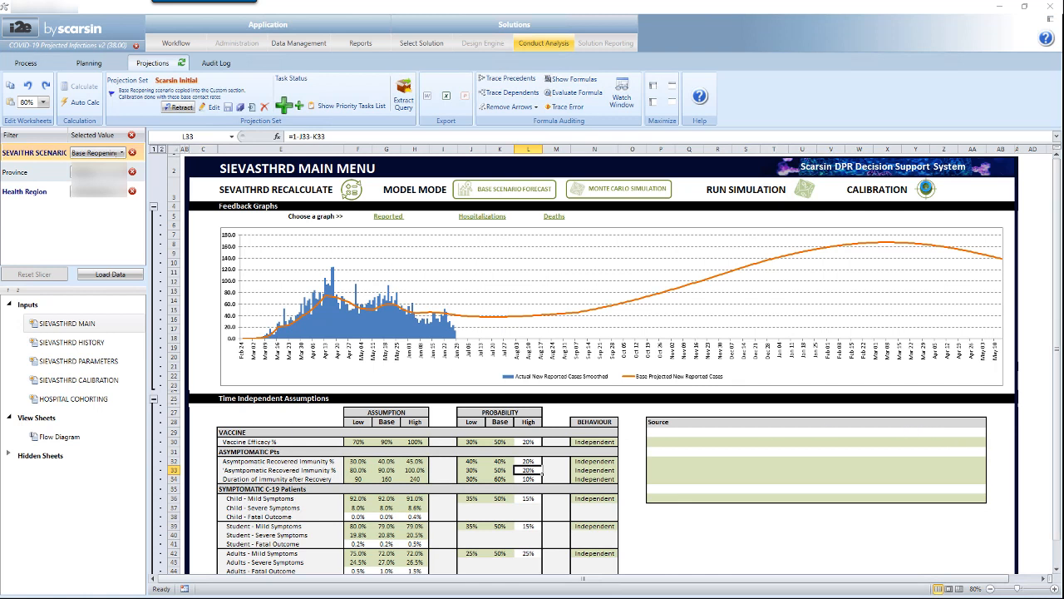
left_click(925, 191)
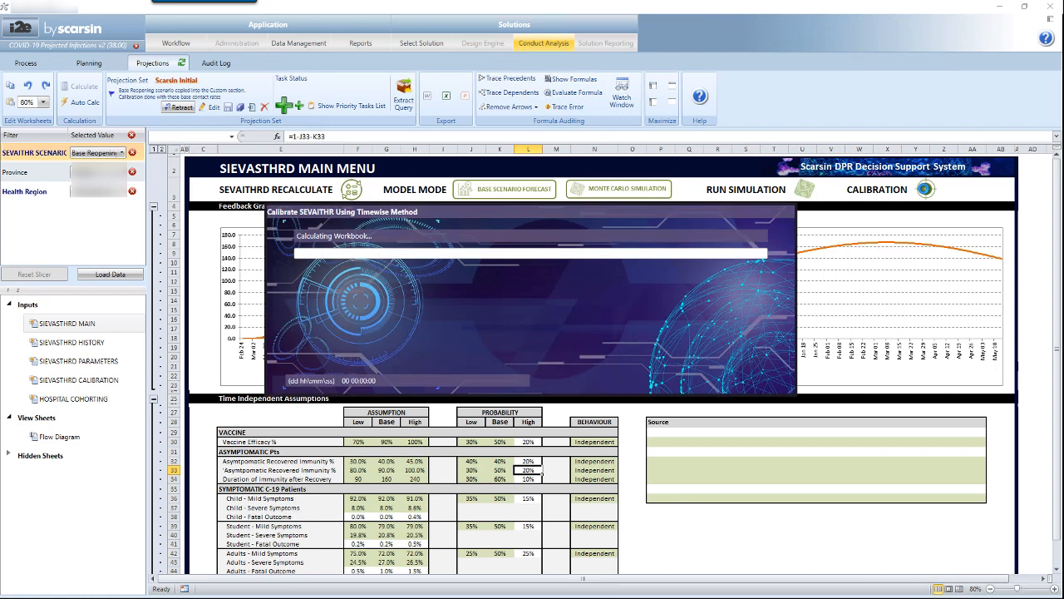